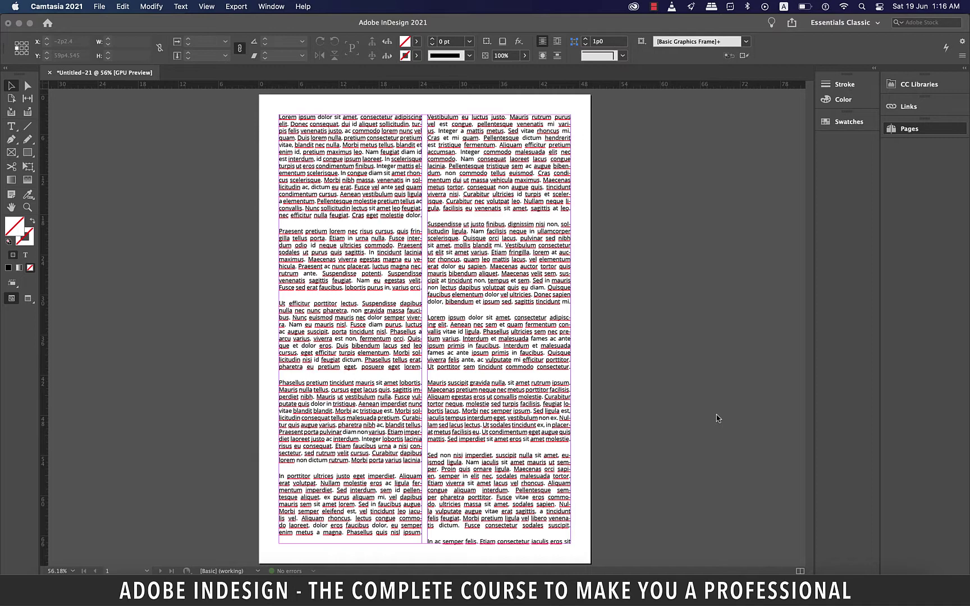
# Step: Bring the two-column layout document to the front so its Pages panel shows
pyautogui.click(714, 305)
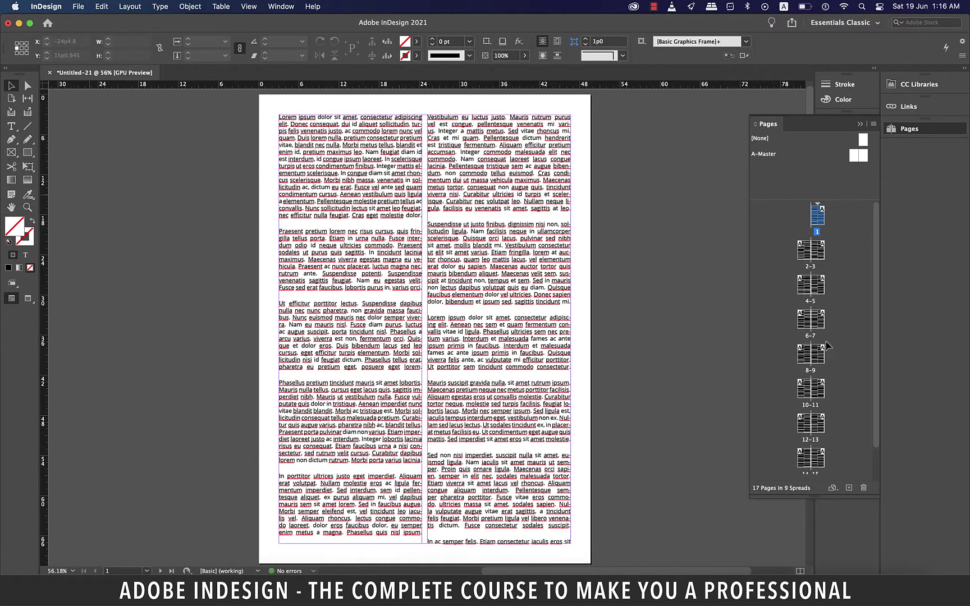
# Step: Draw an empty rectangle frame spanning both text columns
pyautogui.click(11, 152)
pyautogui.moveTo(354, 235); pyautogui.dragTo(515, 371)
pyautogui.press('v')
# Step: Place the photo pexels-karolina-grabowska-4471228.jpg into the new frame
pyautogui.click(81, 6)
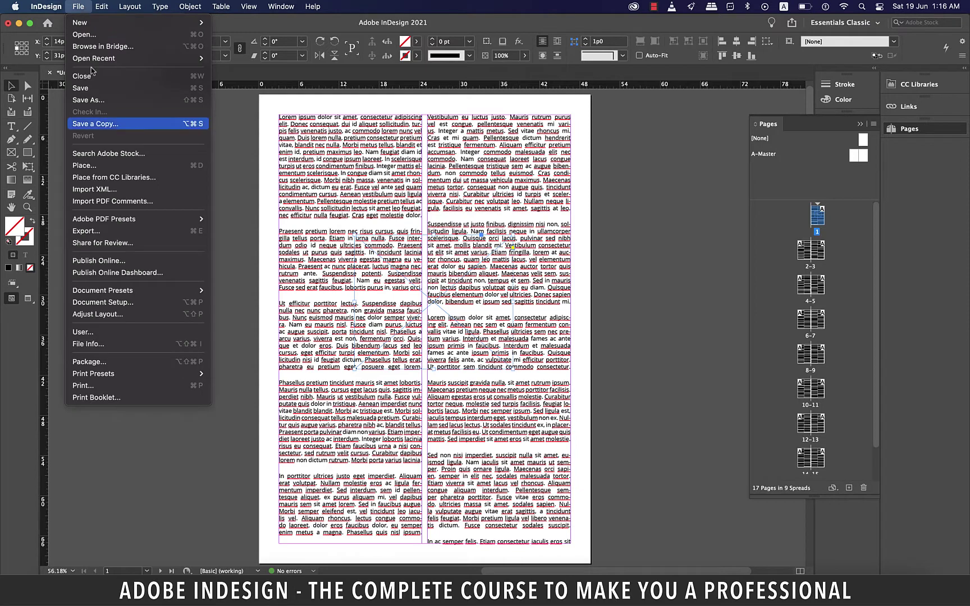
pyautogui.click(85, 165)
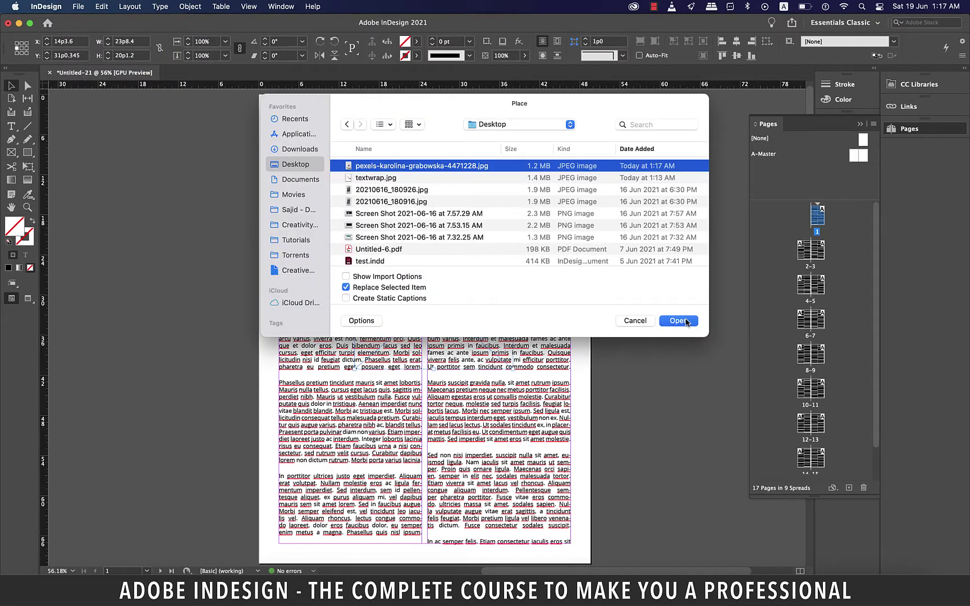
pyautogui.click(687, 322)
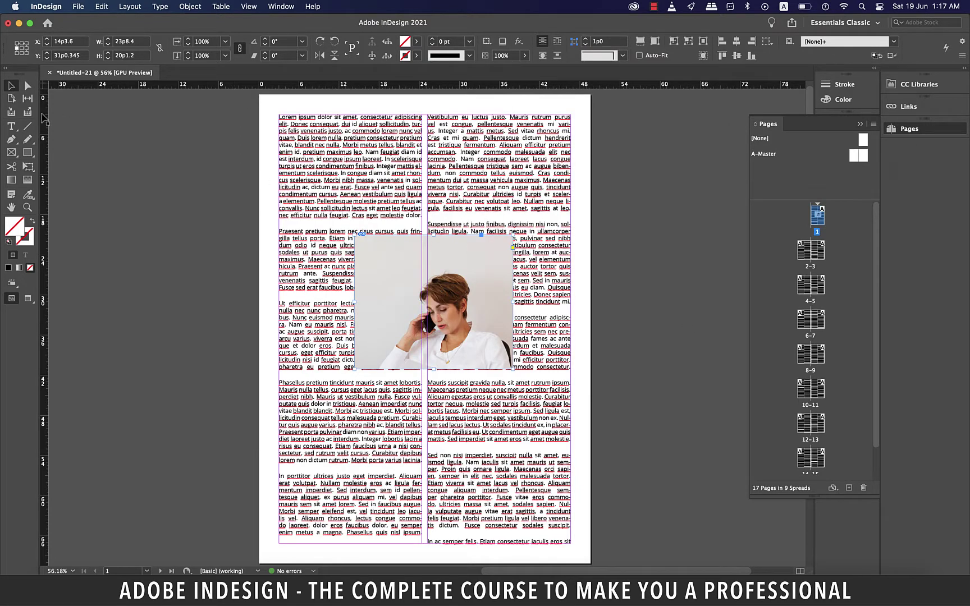
# Step: Apply Fit Frame to Content to the photo and shift it slightly left and down
pyautogui.rightClick(433, 302)
pyautogui.moveTo(556, 378)
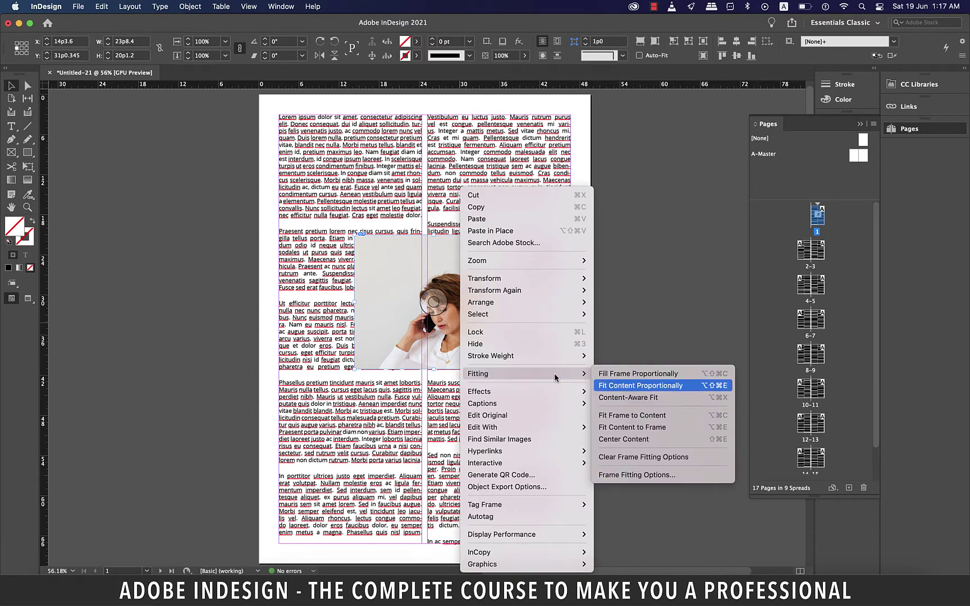
pyautogui.click(623, 416)
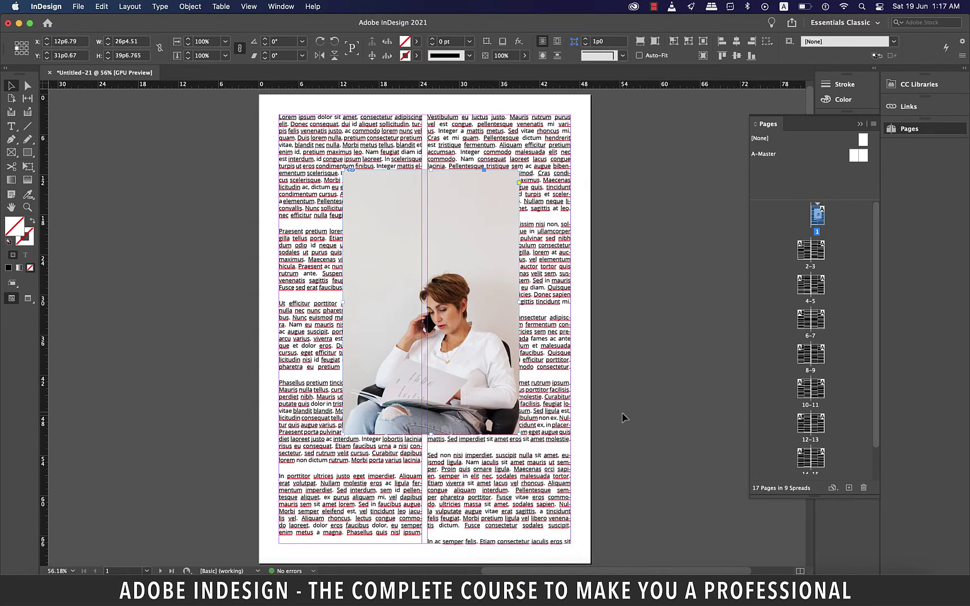
pyautogui.click(645, 397)
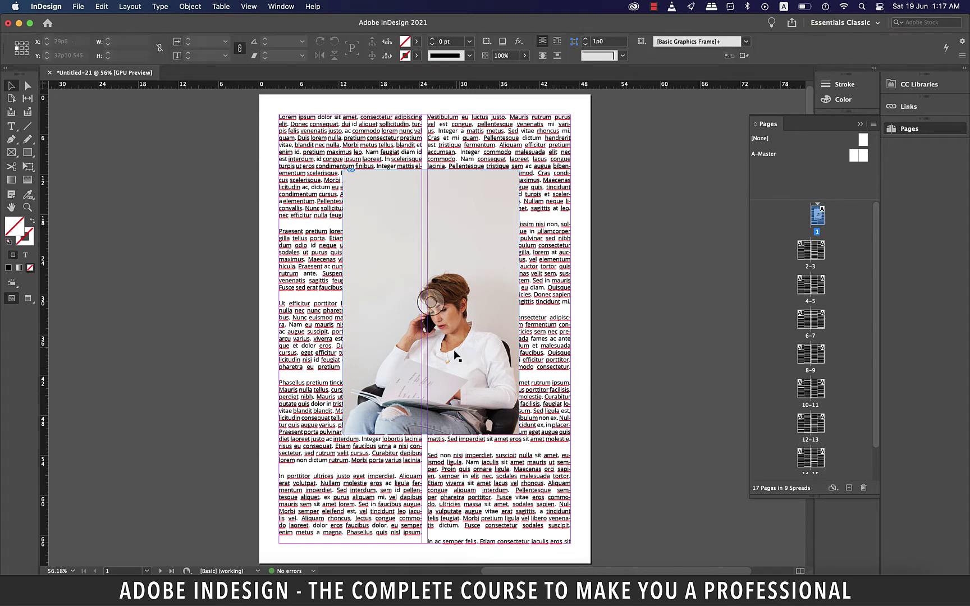
pyautogui.moveTo(454, 356); pyautogui.dragTo(450, 364)
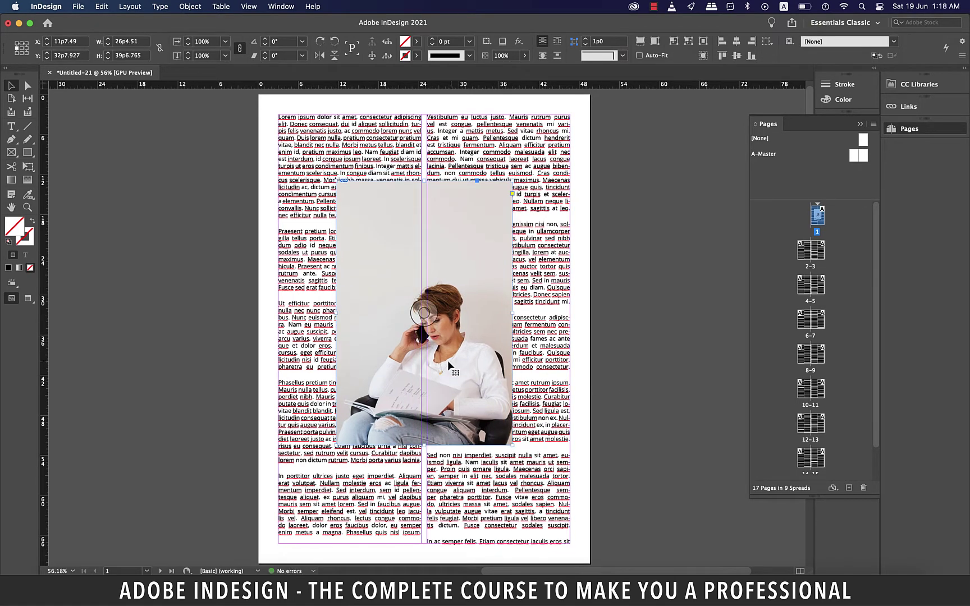
pyautogui.click(651, 399)
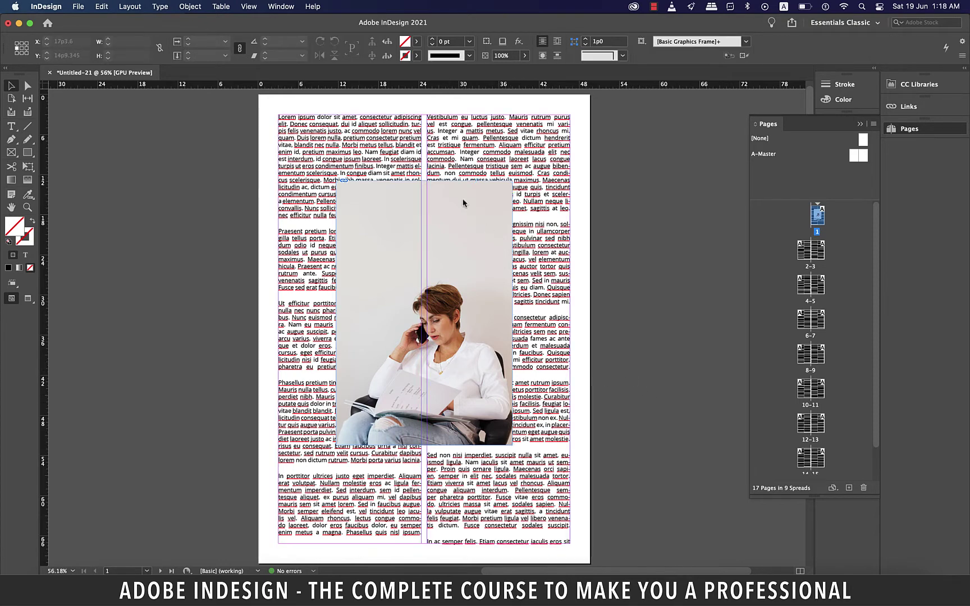
# Step: Apply Wrap Around Bounding Box to the photo frame in the Text Wrap panel
pyautogui.click(278, 7)
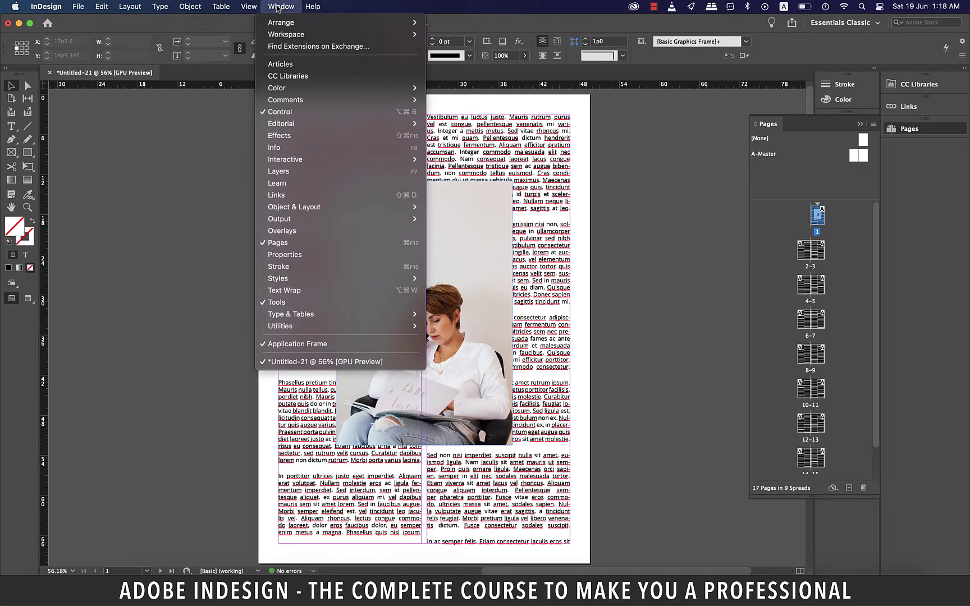
pyautogui.click(320, 291)
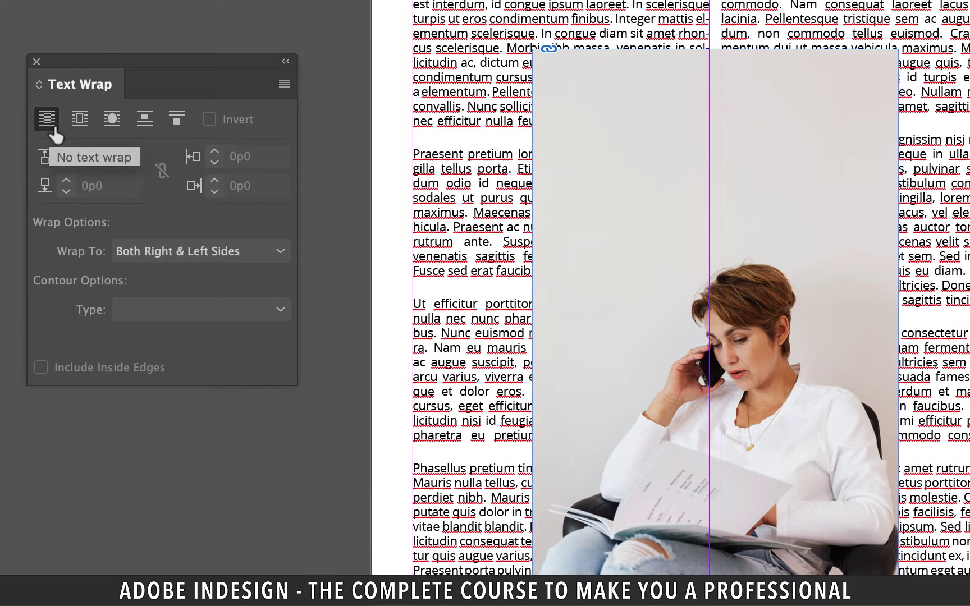
pyautogui.click(636, 134)
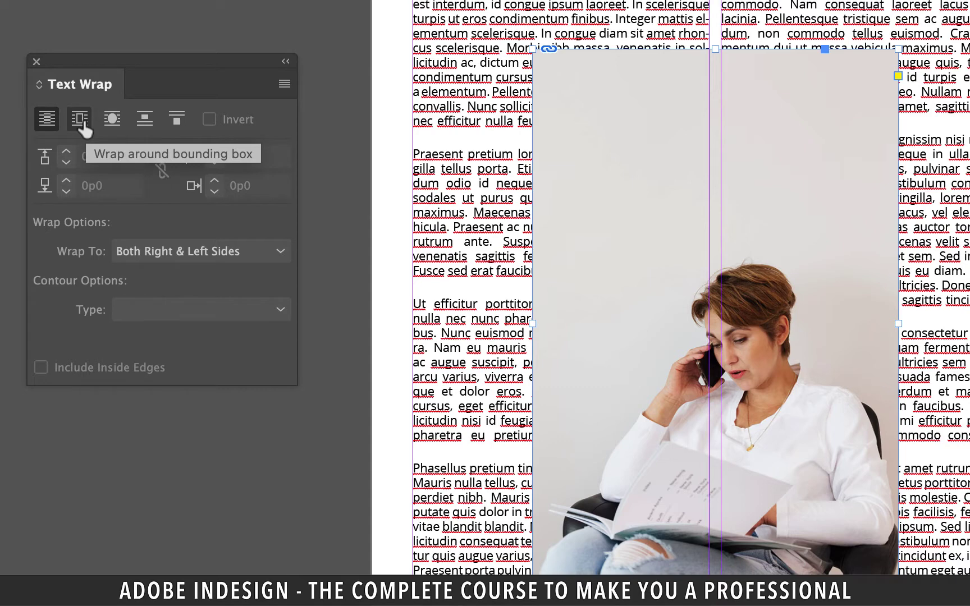
pyautogui.click(83, 121)
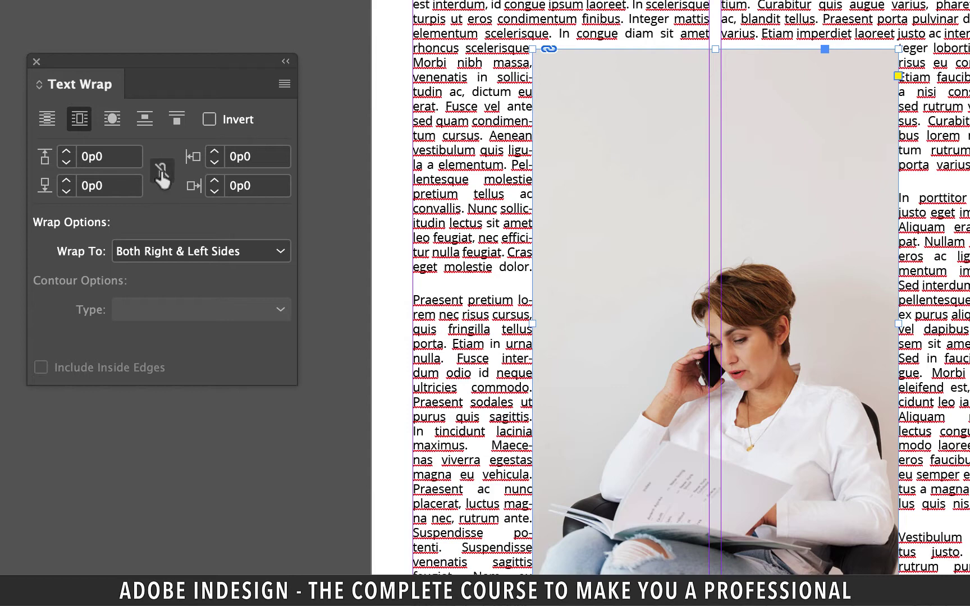
# Step: Link the four wrap offsets, raise them to 0p6, then deselect the photo
pyautogui.click(162, 169)
pyautogui.click(66, 152)
pyautogui.click(66, 152)
pyautogui.click(66, 153)
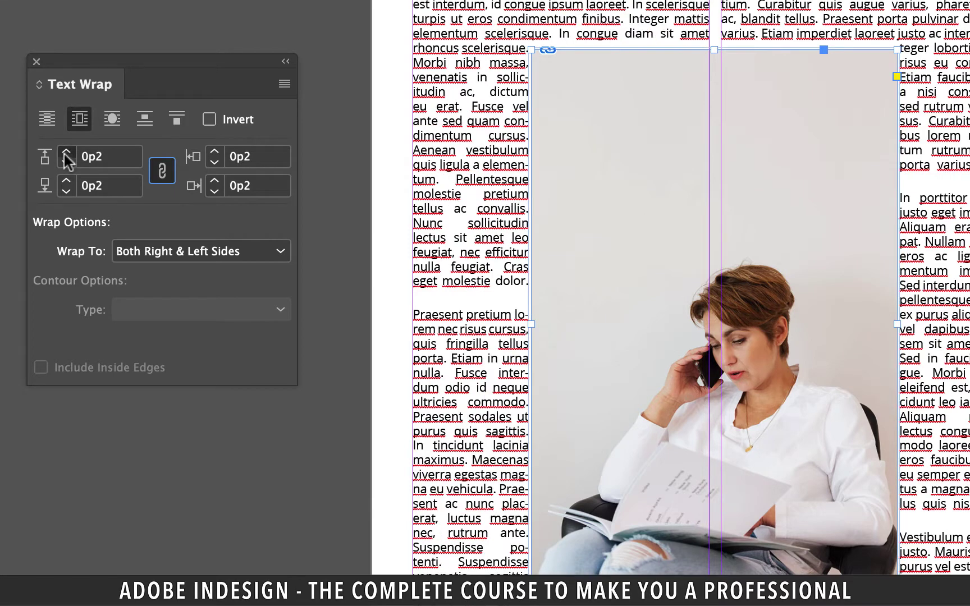
pyautogui.click(67, 153)
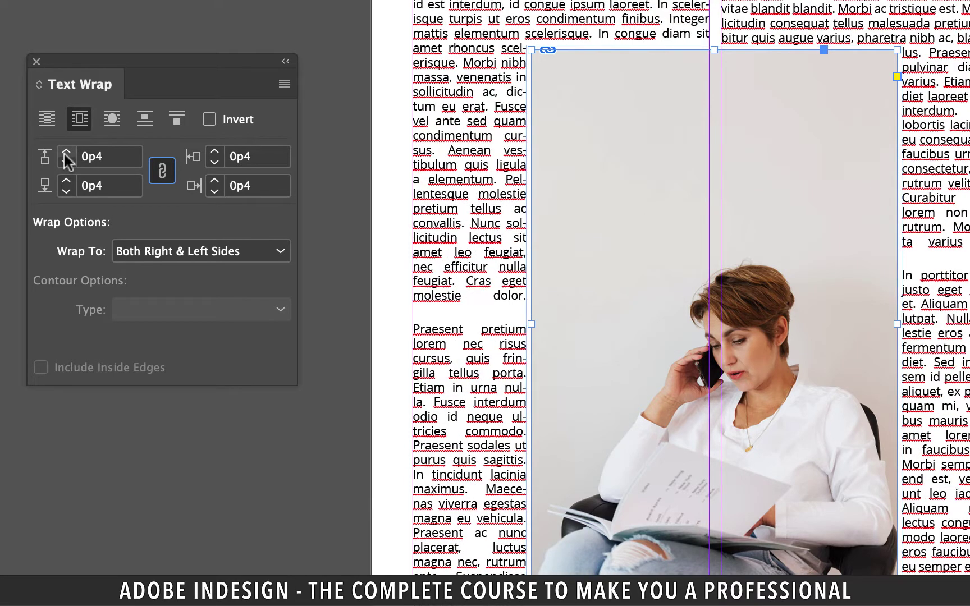
pyautogui.click(66, 153)
pyautogui.click(65, 154)
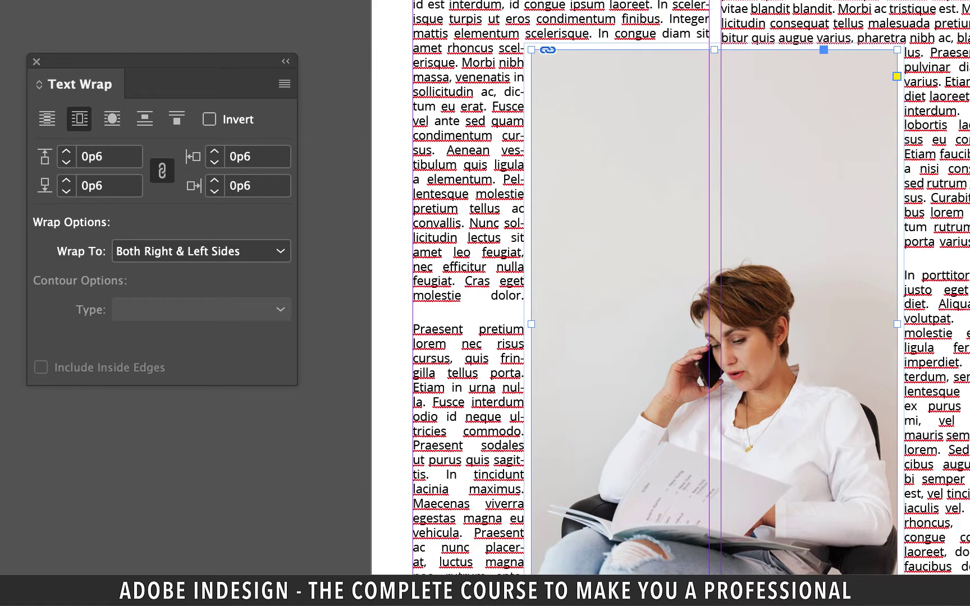
pyautogui.hotkey('ctrl', 'shift', 'a')
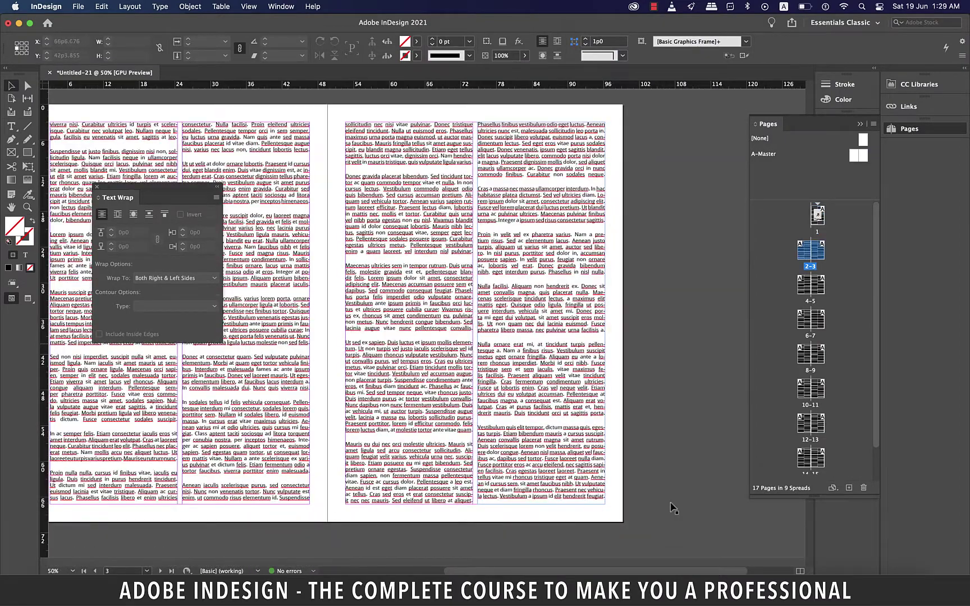
# Step: Draw a new text frame on the pasteboard beside pages 2–3 for the letter T
pyautogui.click(11, 127)
pyautogui.click(57, 137)
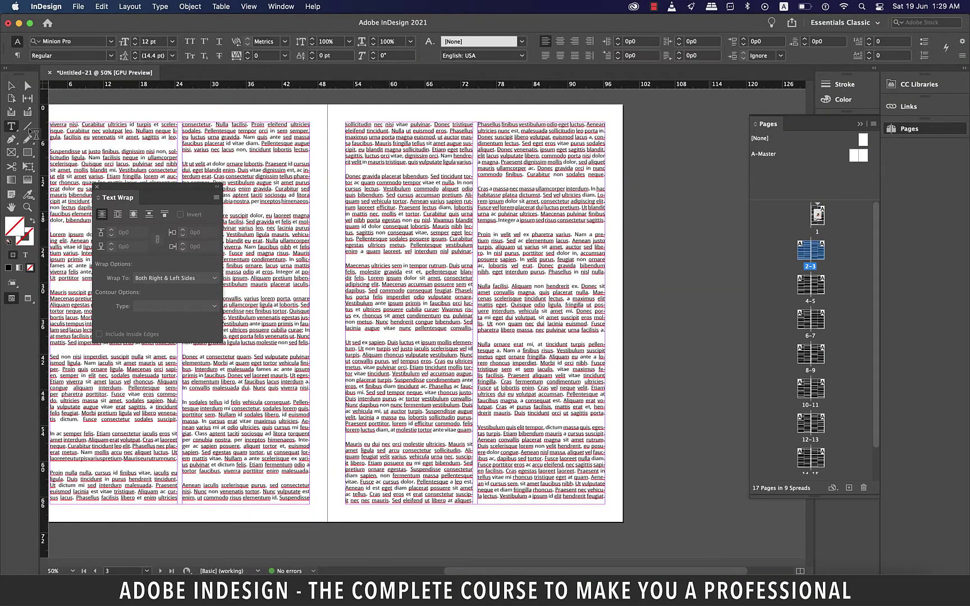
pyautogui.hscroll(4, 526, 181)
pyautogui.moveTo(526, 180); pyautogui.dragTo(711, 390)
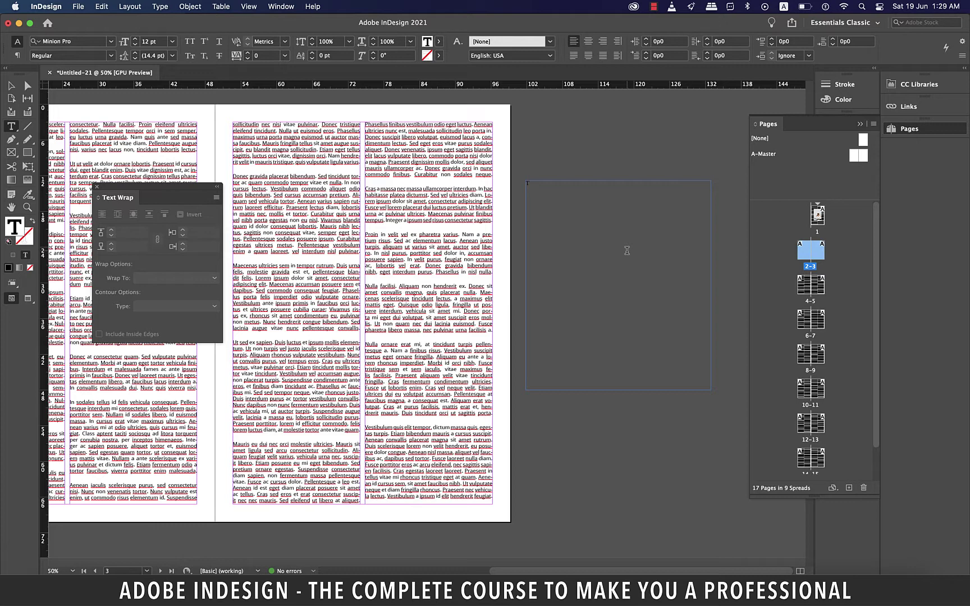
# Step: Set the letter T to Poppins Black at 300 pt
pyautogui.press('super+a')
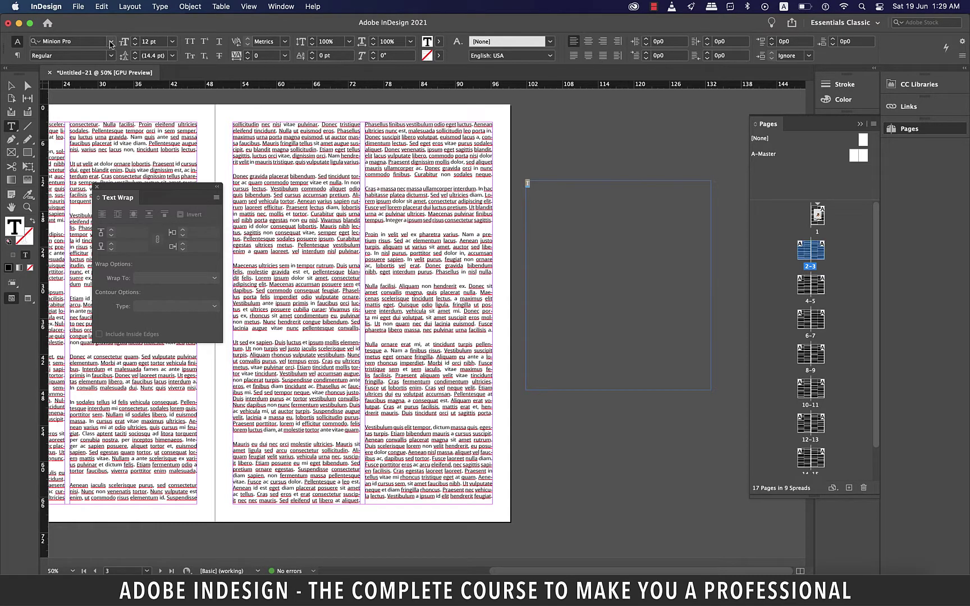
pyautogui.click(111, 43)
pyautogui.write('pop')
pyautogui.click(109, 100)
pyautogui.click(161, 42)
pyautogui.write('300')
pyautogui.press('Return')
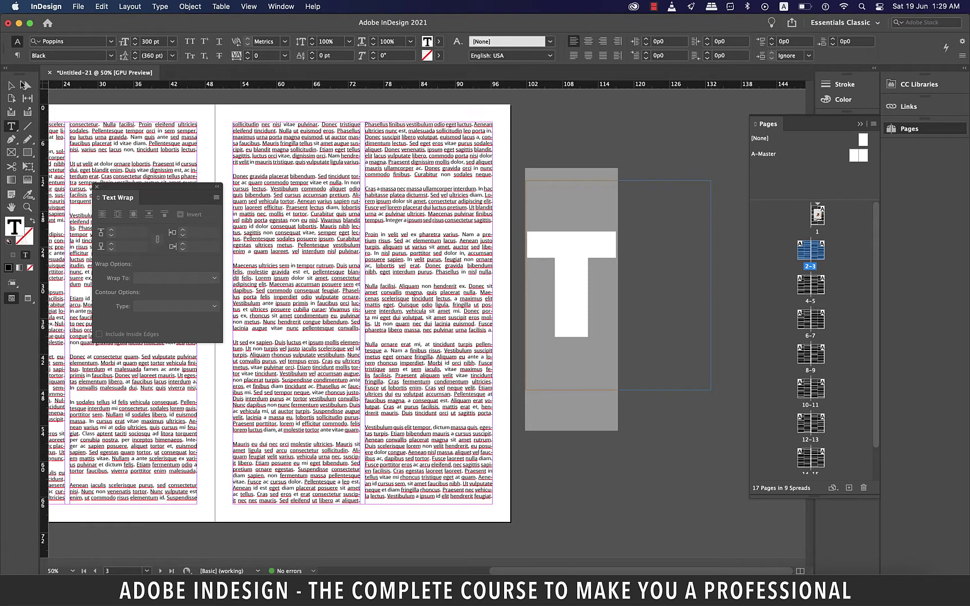
# Step: Move the T frame onto page 3 between the columns and wrap text around its bounding box
pyautogui.click(10, 85)
pyautogui.hscroll(-3, 601, 298)
pyautogui.moveTo(600, 298); pyautogui.dragTo(405, 318)
pyautogui.click(118, 214)
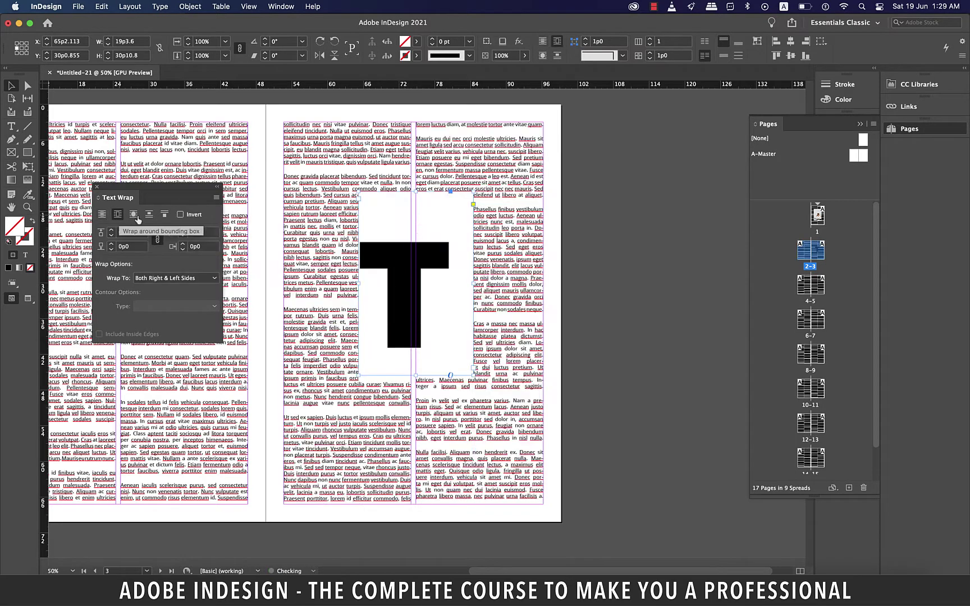
# Step: Convert the T to outlines and nudge the outlined shape slightly right
pyautogui.click(160, 6)
pyautogui.click(178, 149)
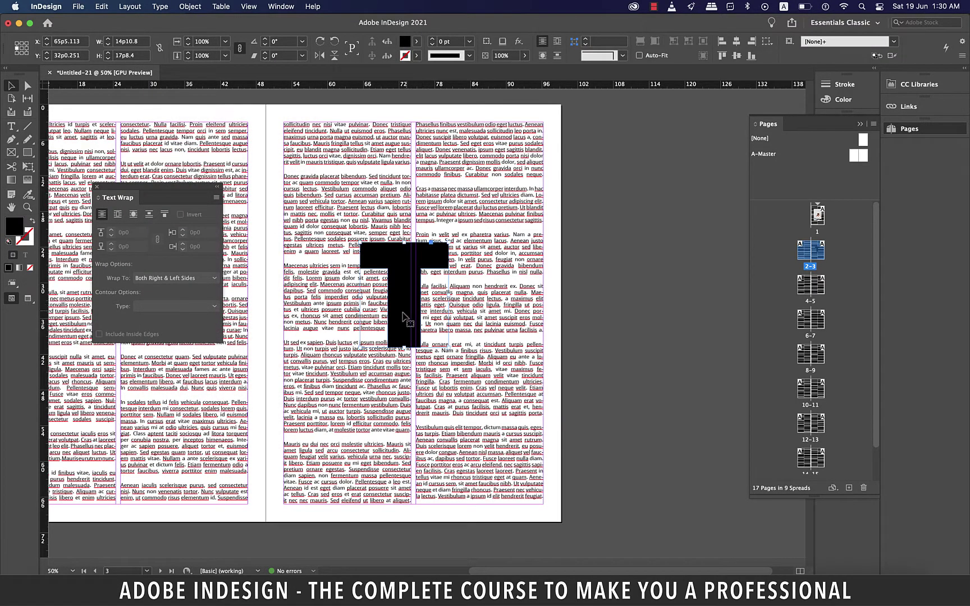
pyautogui.moveTo(406, 319); pyautogui.dragTo(409, 320)
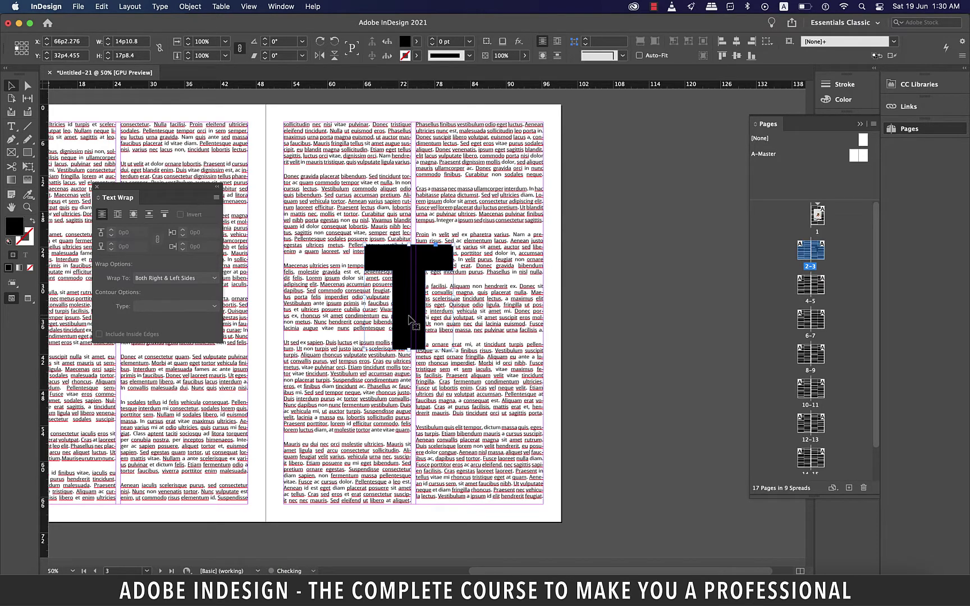
pyautogui.press('Right')
pyautogui.press('Right')
pyautogui.press('Right')
pyautogui.press('Right')
pyautogui.press('Right')
pyautogui.press('Right')
pyautogui.press('Right')
pyautogui.press('Right')
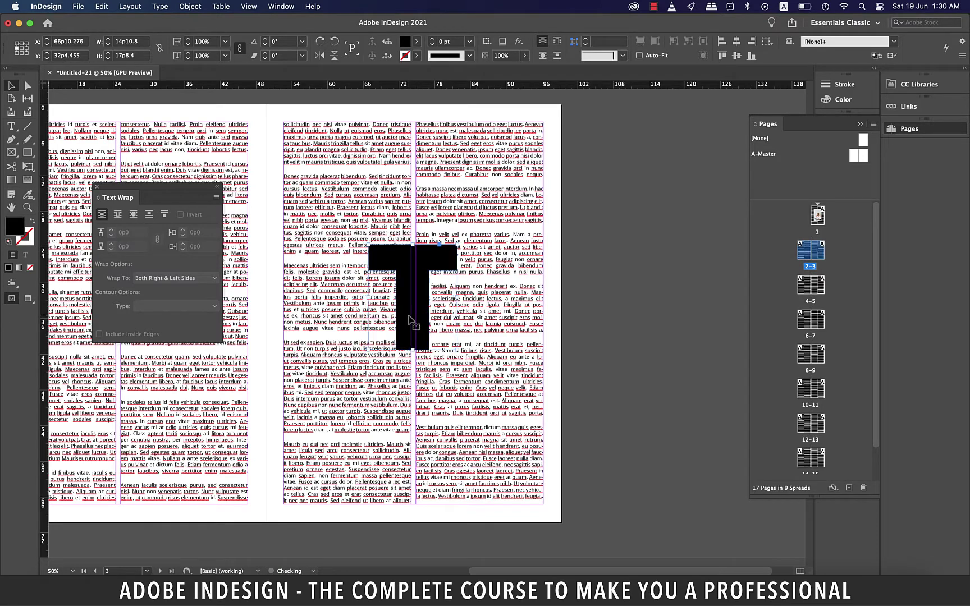
# Step: Zoom in on the T, try Wrap Around Object Shape, then return to bounding-box wrap
pyautogui.press('Right')
pyautogui.press('Left')
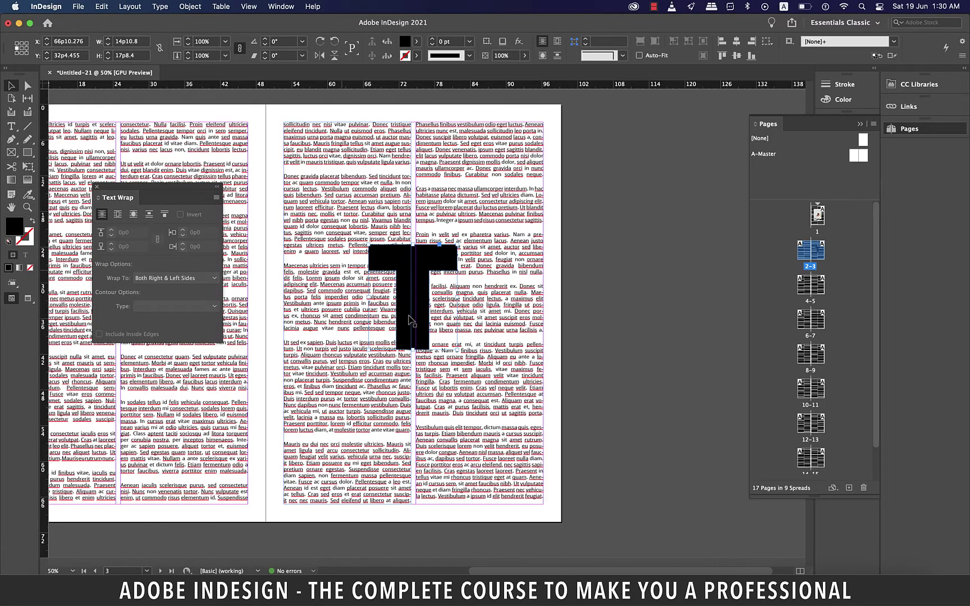
pyautogui.press('super+equal')
pyautogui.press('super+equal')
pyautogui.press('super+equal')
pyautogui.scroll(-3, 409, 320)
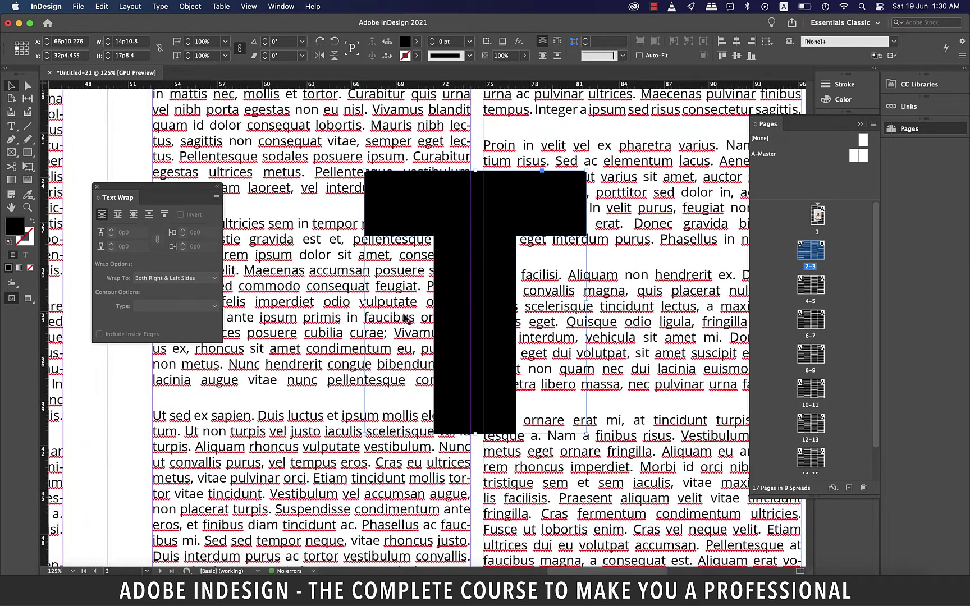
pyautogui.click(133, 215)
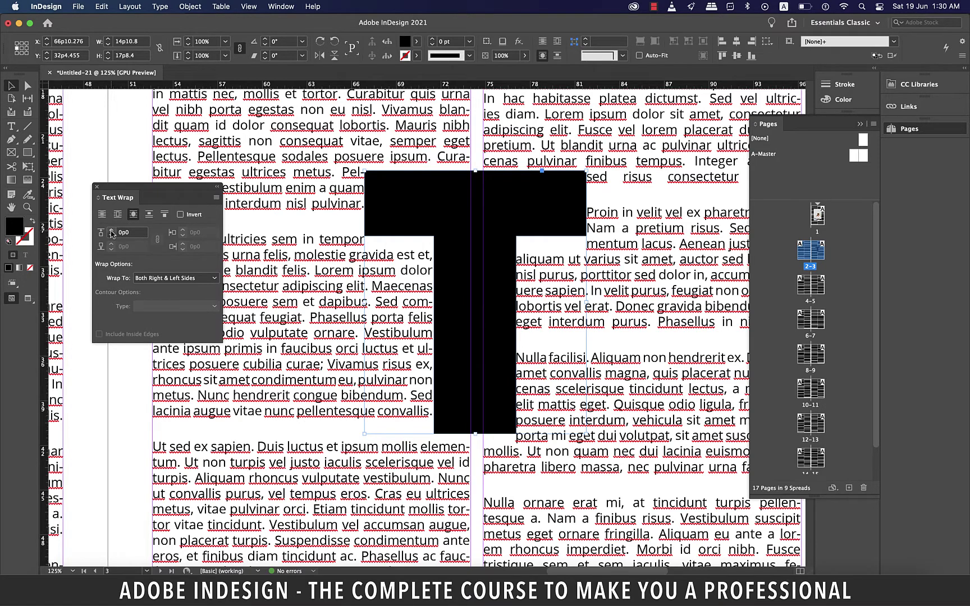
pyautogui.click(117, 214)
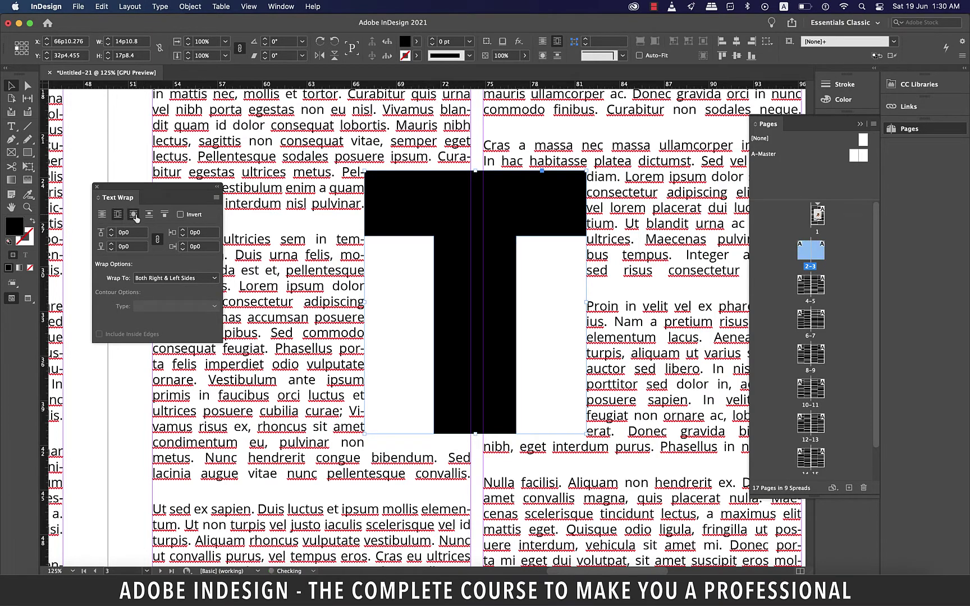
# Step: Wrap the text around the T's letter shape and raise the offset to 0p7
pyautogui.click(134, 215)
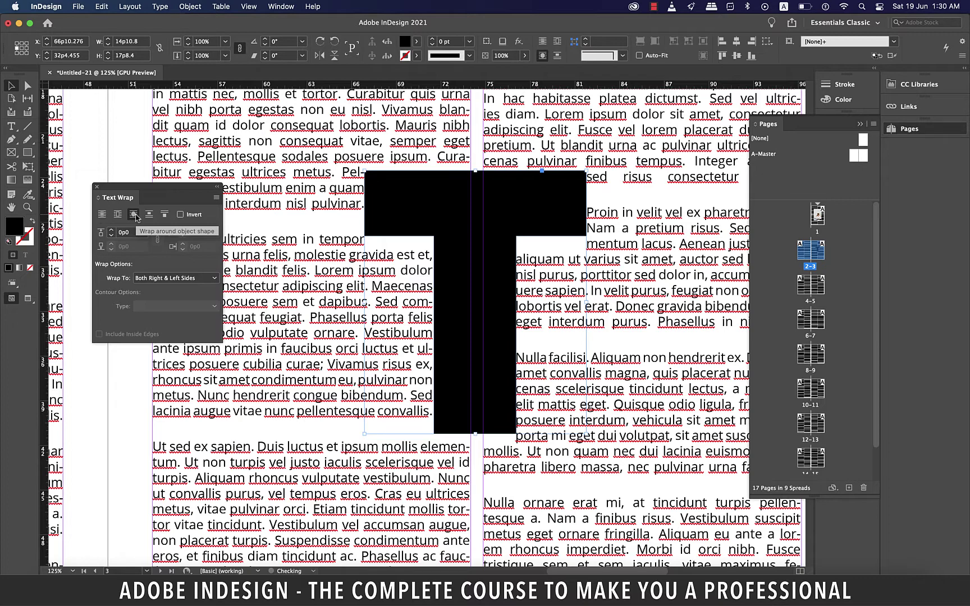
pyautogui.click(112, 230)
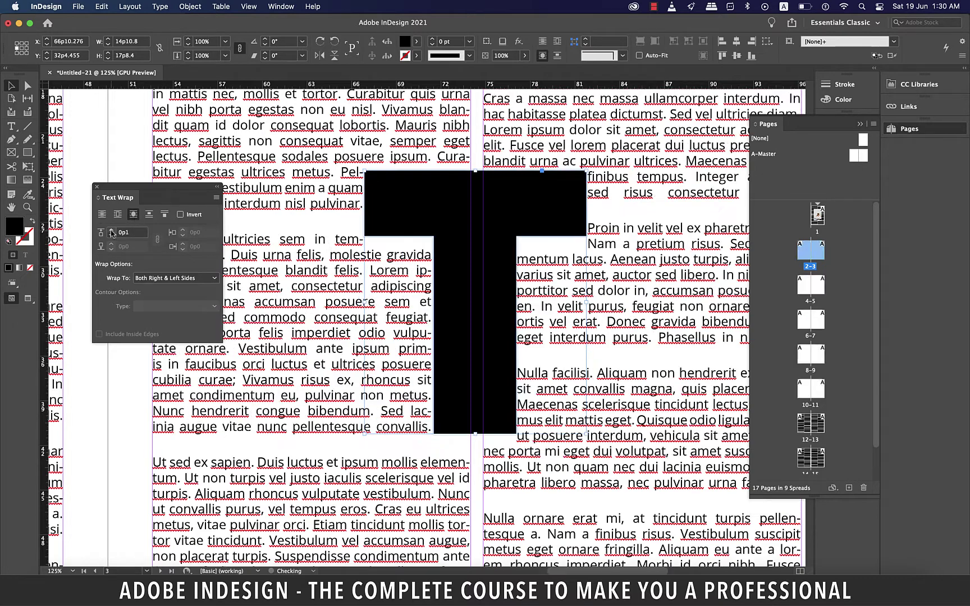
pyautogui.click(112, 231)
pyautogui.click(111, 230)
pyautogui.click(111, 230)
pyautogui.click(112, 231)
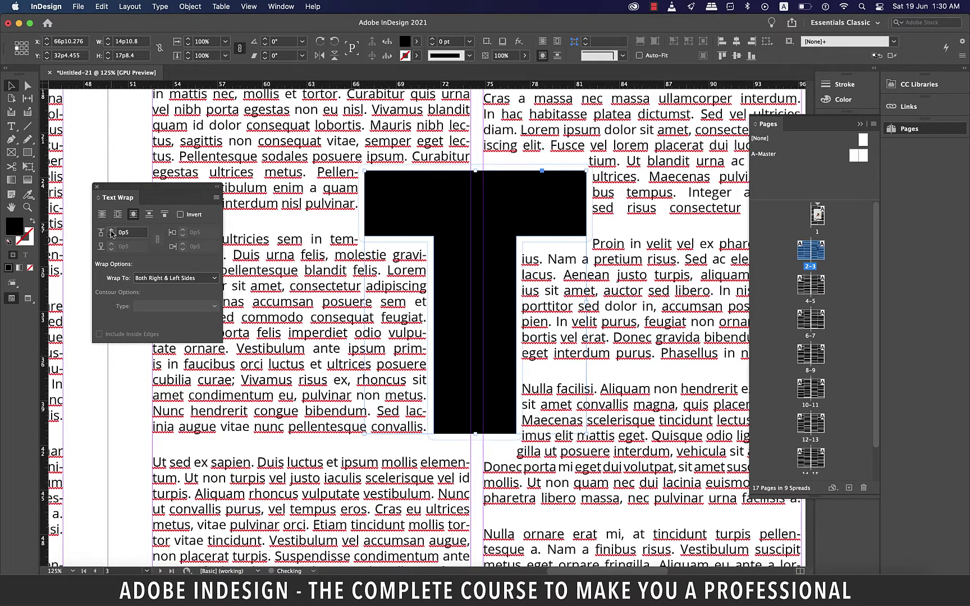
pyautogui.click(111, 231)
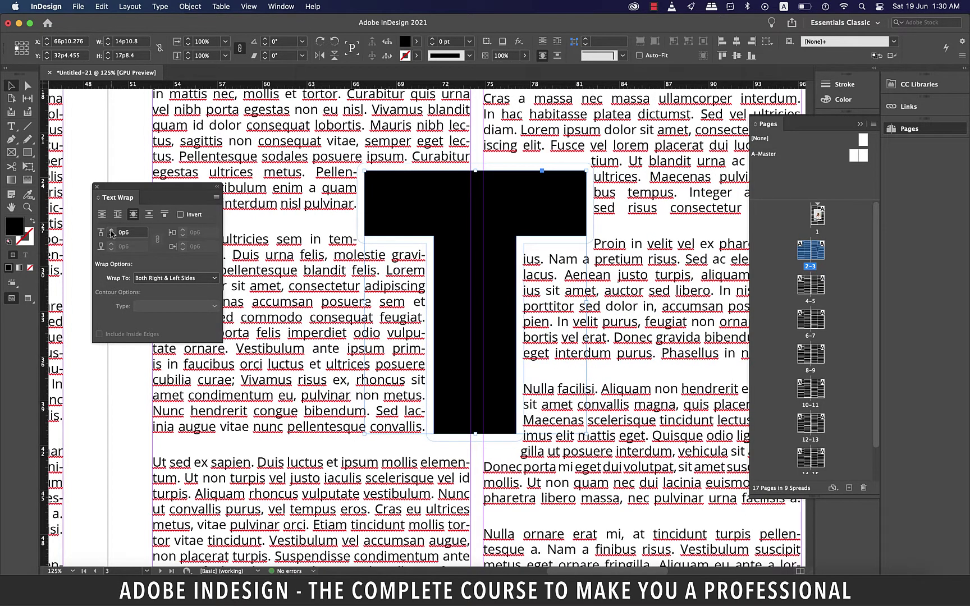
pyautogui.click(111, 231)
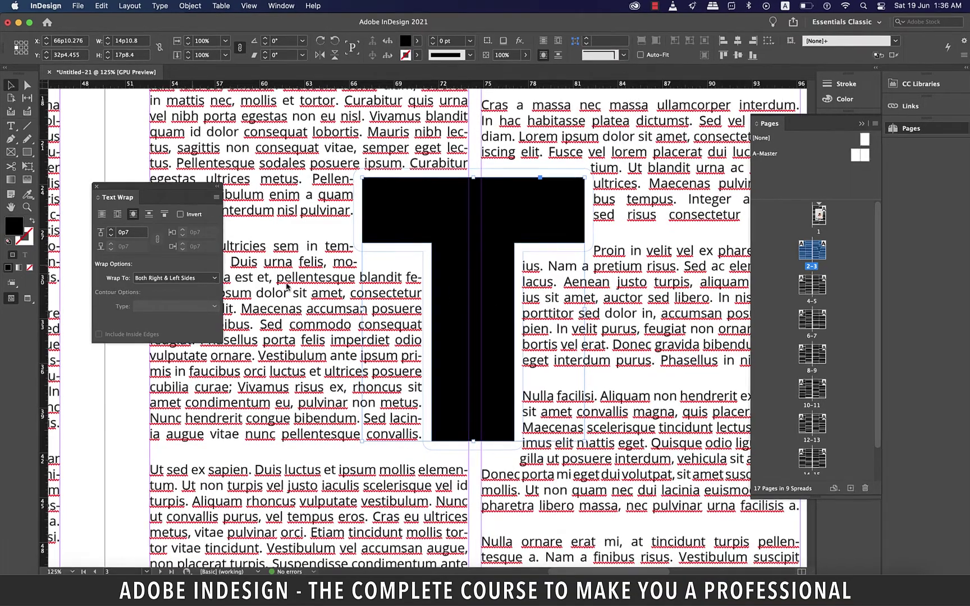
pyautogui.click(211, 278)
pyautogui.click(168, 299)
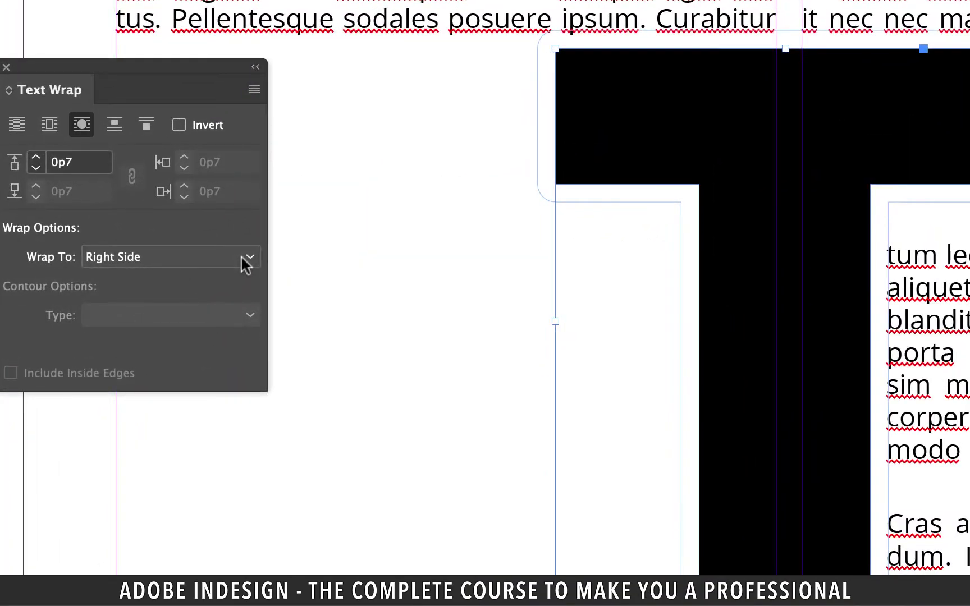
pyautogui.click(233, 267)
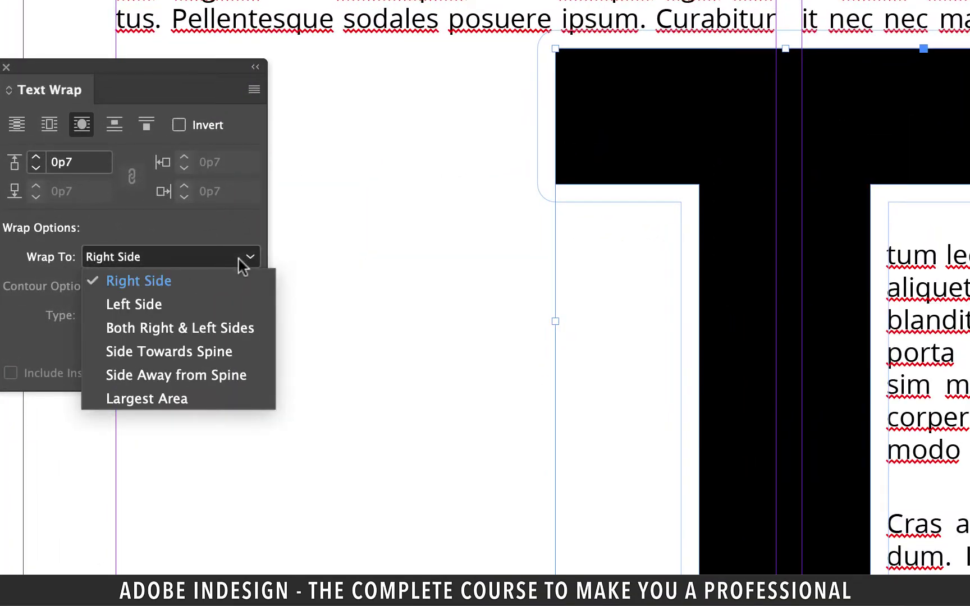
pyautogui.click(157, 300)
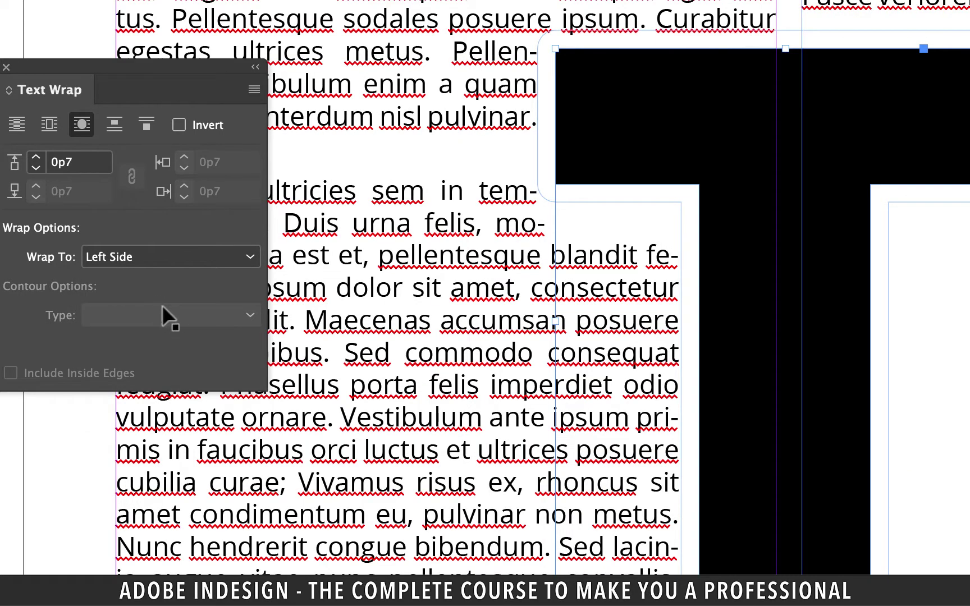
pyautogui.click(168, 257)
pyautogui.click(189, 330)
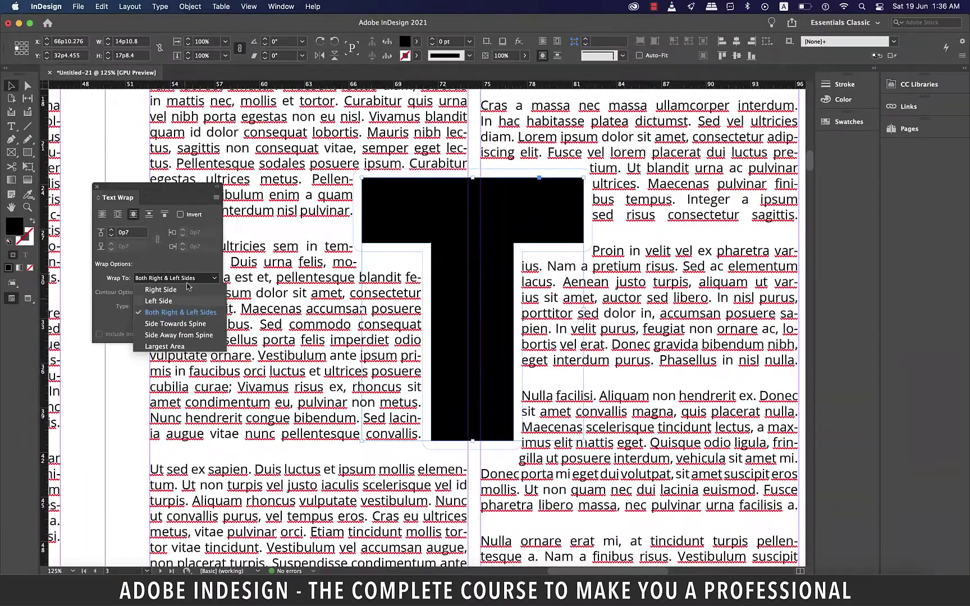
pyautogui.click(179, 324)
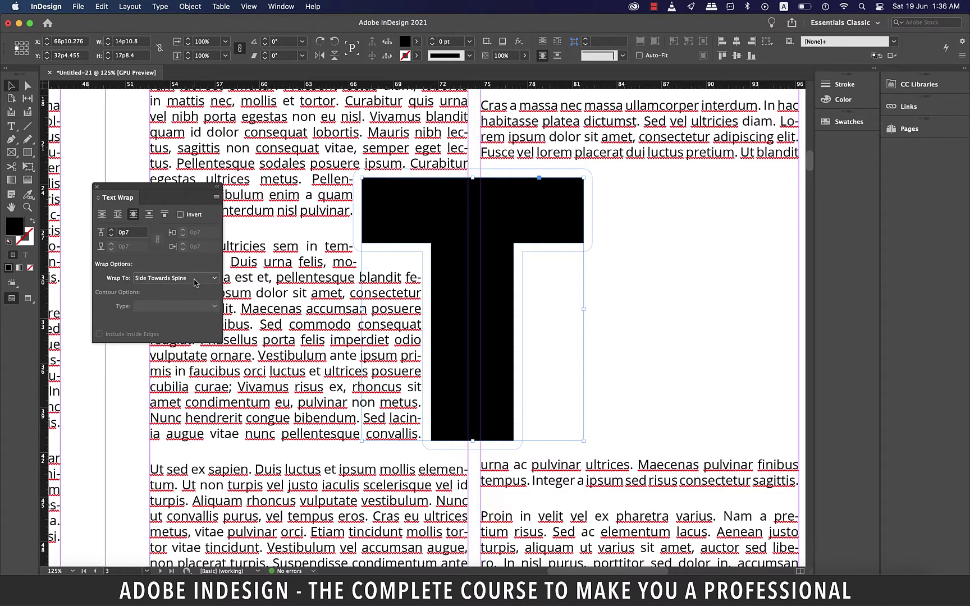
pyautogui.click(187, 279)
pyautogui.click(187, 291)
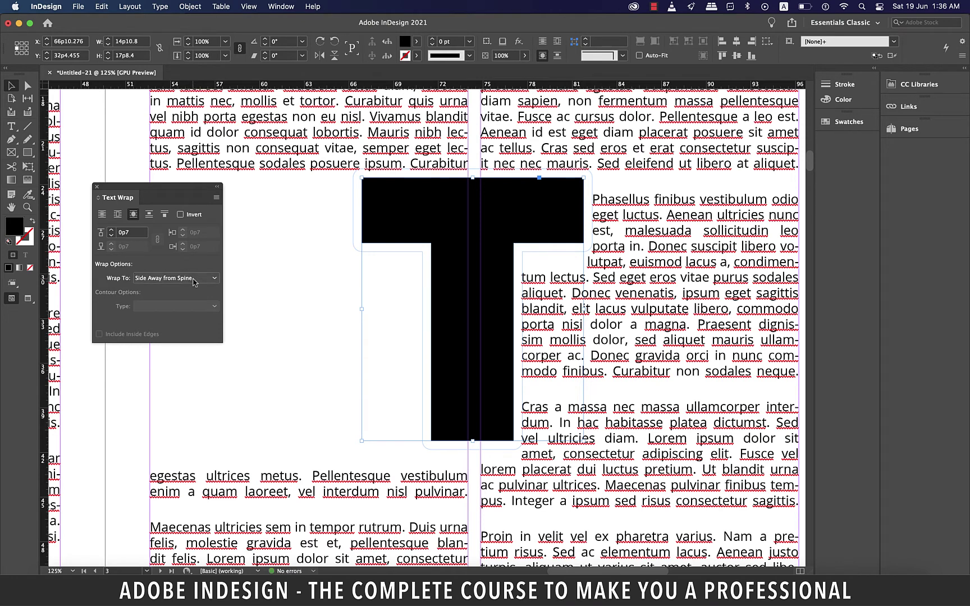
pyautogui.click(193, 280)
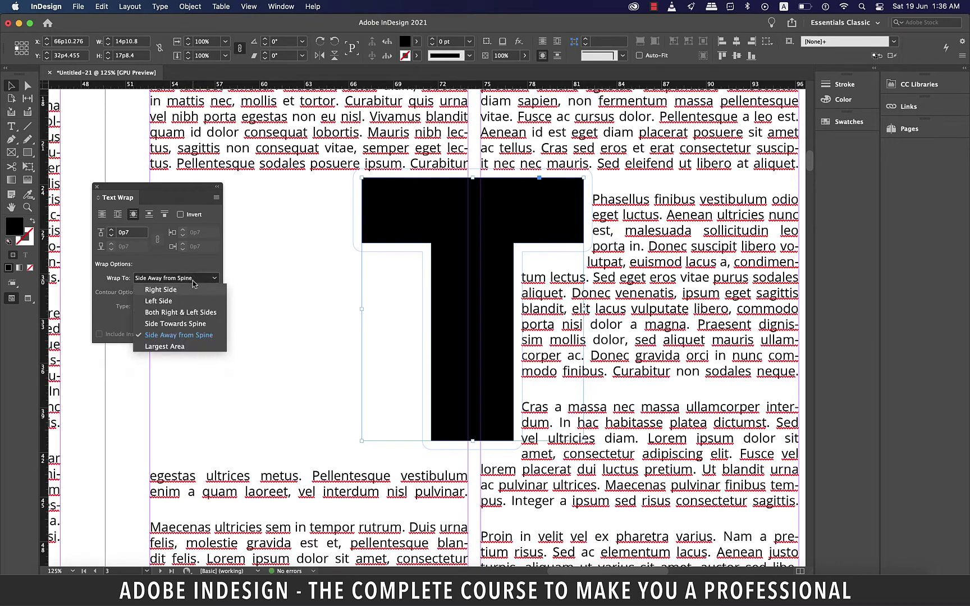
pyautogui.click(175, 347)
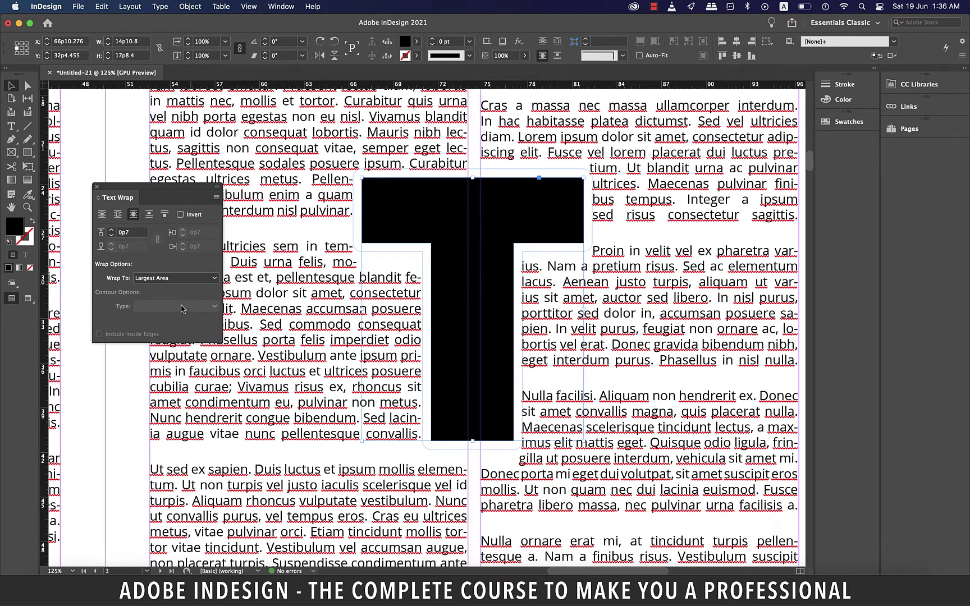
pyautogui.click(185, 280)
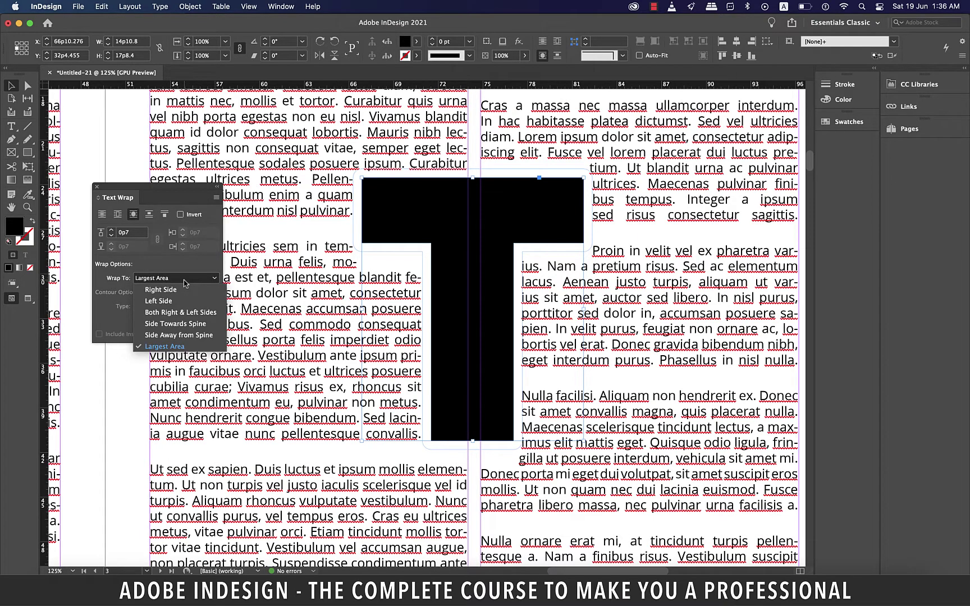
pyautogui.click(173, 313)
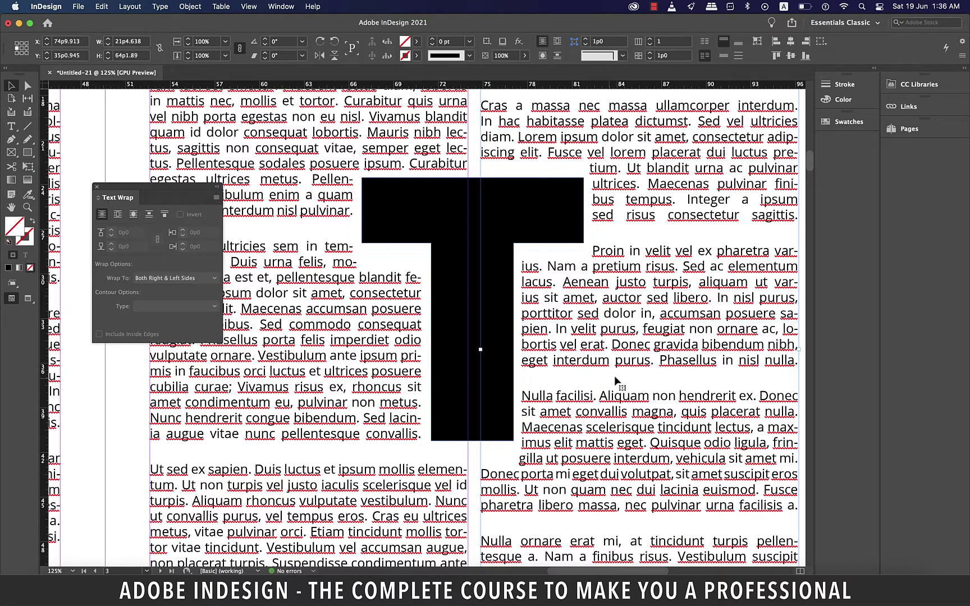
# Step: At 75% zoom, try Jump Object, then switch the T's text wrap to Jump to Next Column
pyautogui.press('super+minus')
pyautogui.press('super+minus')
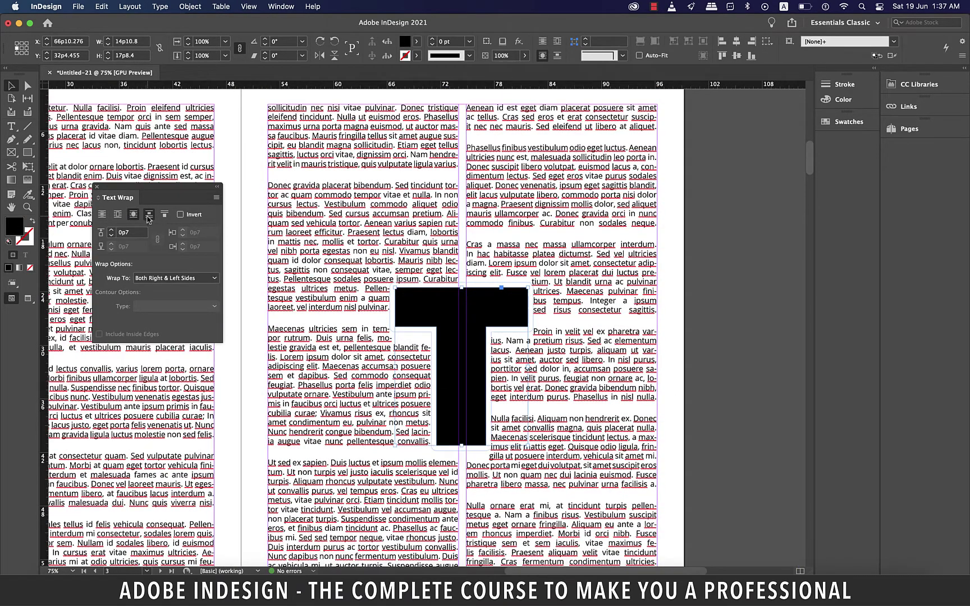
pyautogui.click(149, 218)
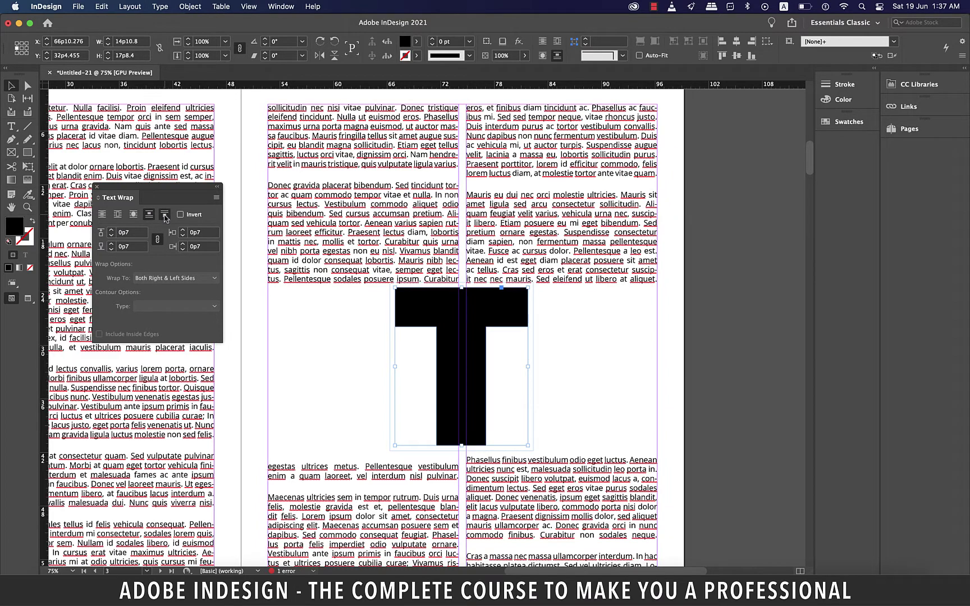
pyautogui.click(164, 216)
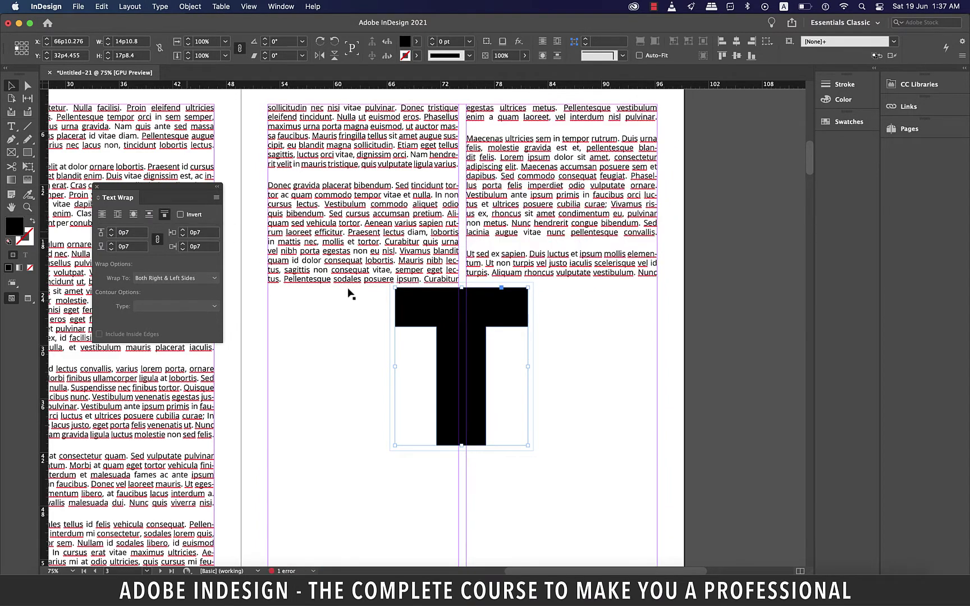
pyautogui.scroll(-2, 502, 354)
pyautogui.scroll(-5, 502, 354)
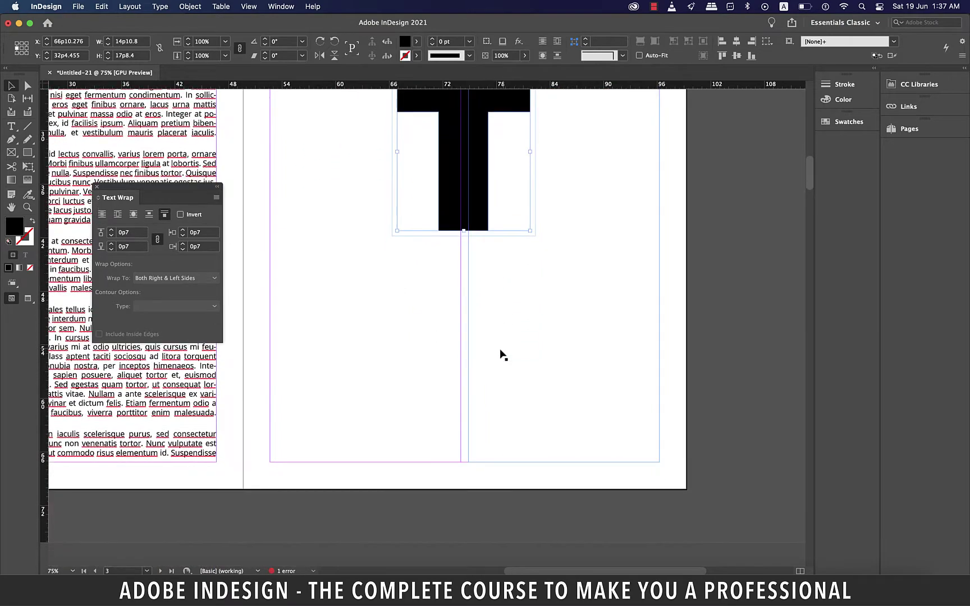
pyautogui.scroll(5, 501, 354)
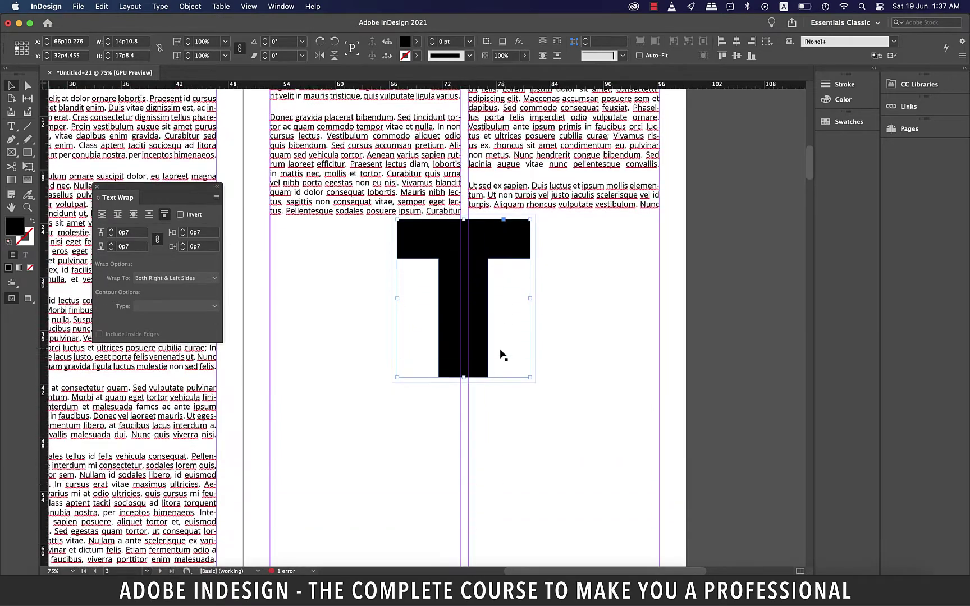
# Step: Set the T's wrap back to Wrap Around Object Shape, previewing Invert and then turning it off
pyautogui.click(133, 216)
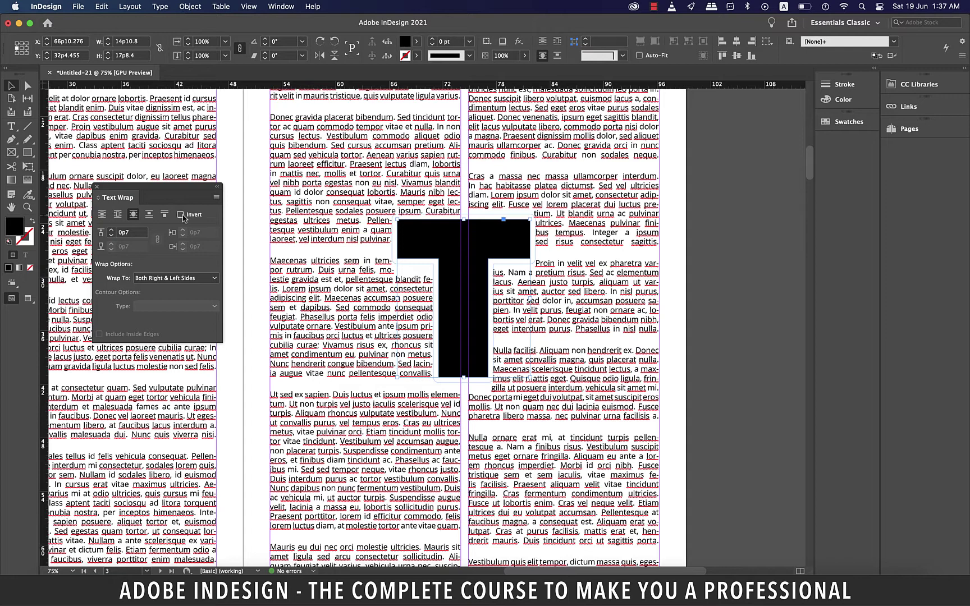
pyautogui.click(180, 214)
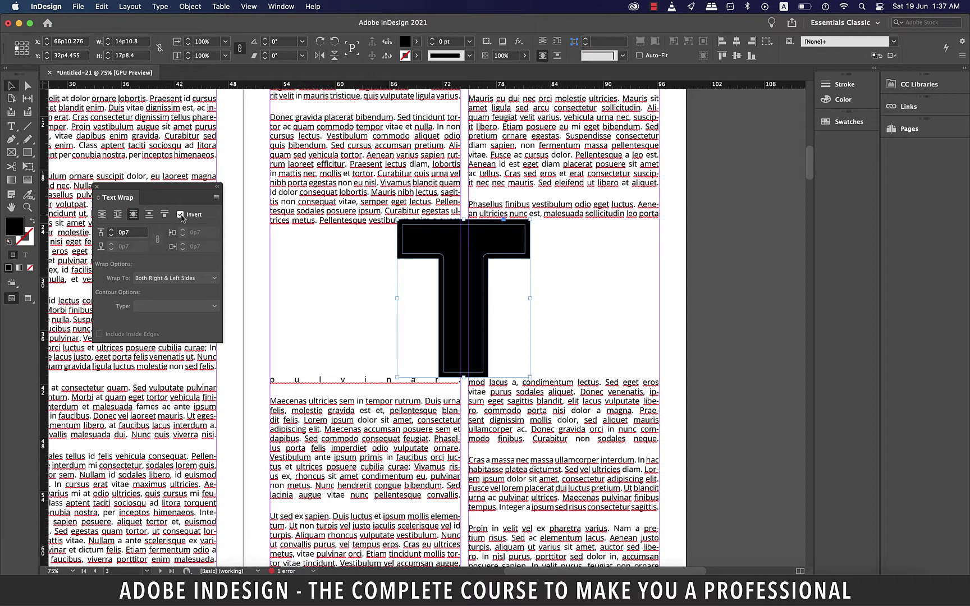
pyautogui.click(180, 214)
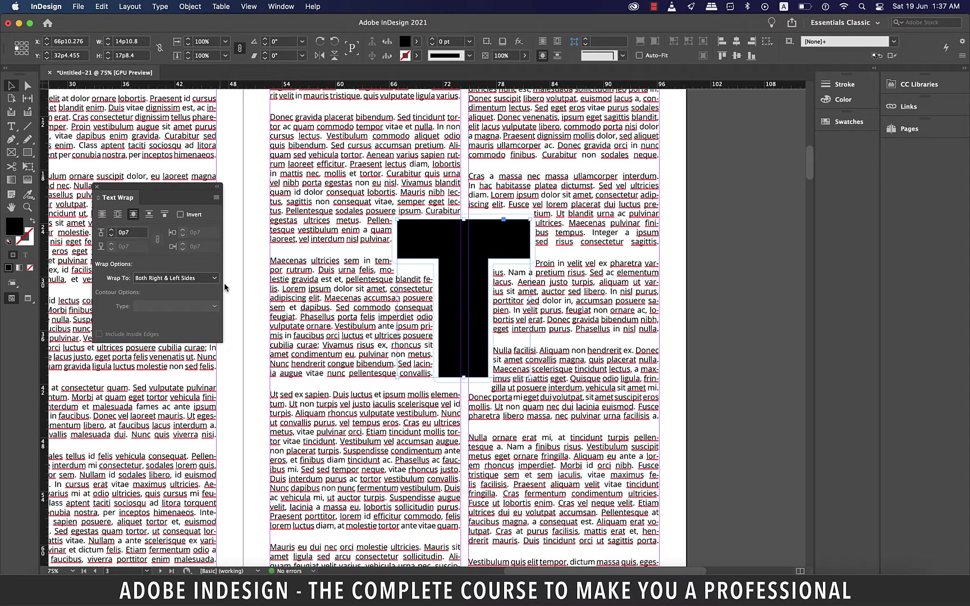
# Step: Deselect the T on the pasteboard to preview the text wrapping its outline with a 0p7 gap
pyautogui.scroll(2, 368, 318)
pyautogui.scroll(5, 368, 318)
pyautogui.hscroll(-4, 368, 318)
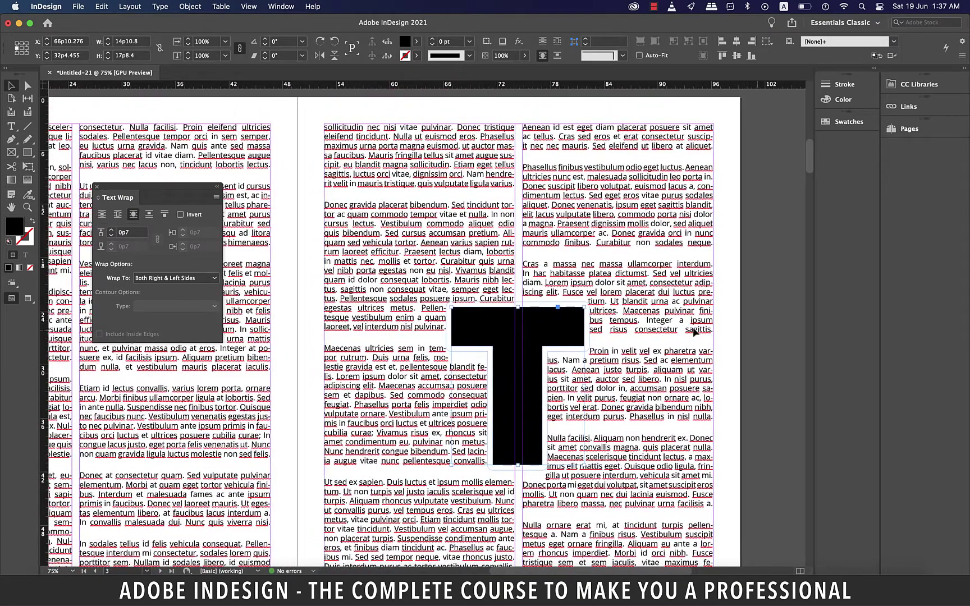
pyautogui.click(758, 335)
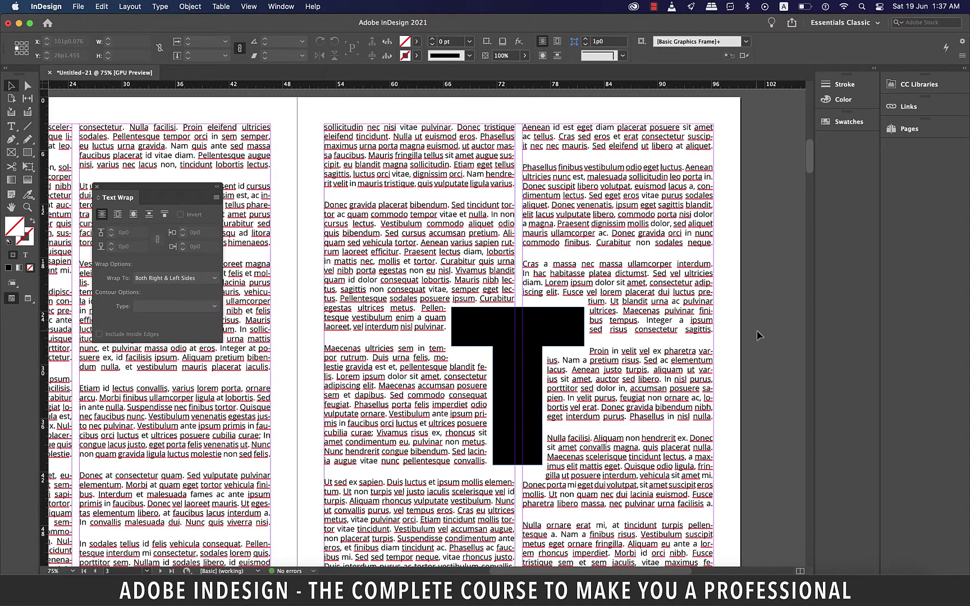